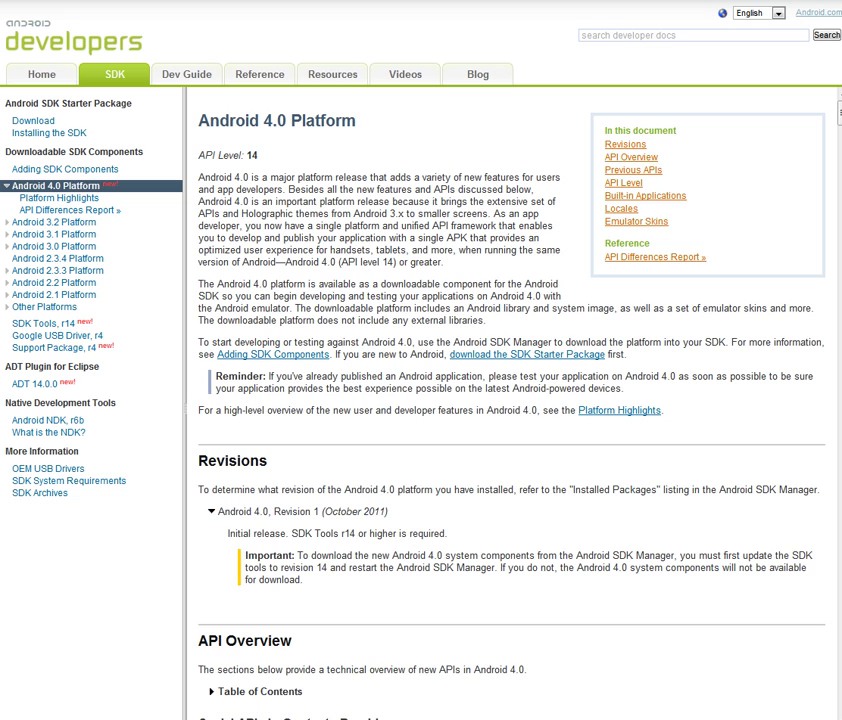
Open the Android SDK site from the search results and view the Android 4.0 Platform page's SDK Starter Package reference
{"action": "left_click", "coordinate": [33, 120]}
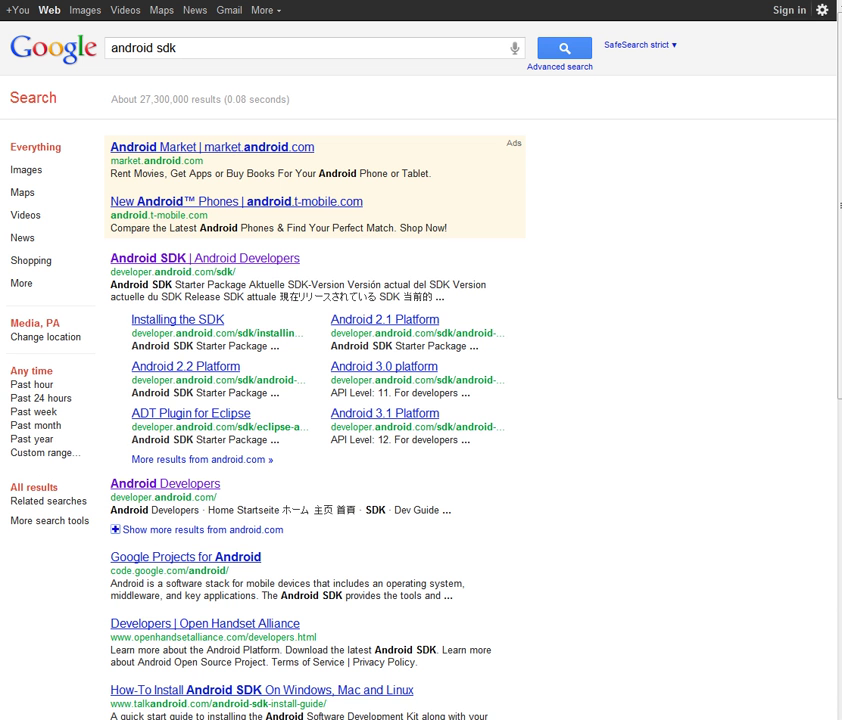
{"action": "left_click", "coordinate": [182, 259]}
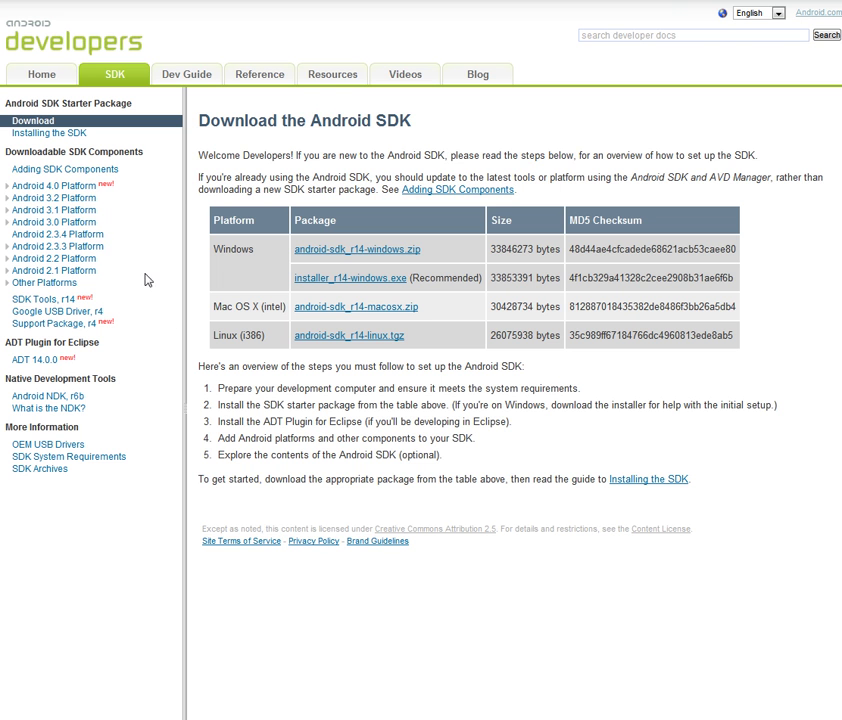
{"action": "left_click", "coordinate": [58, 194]}
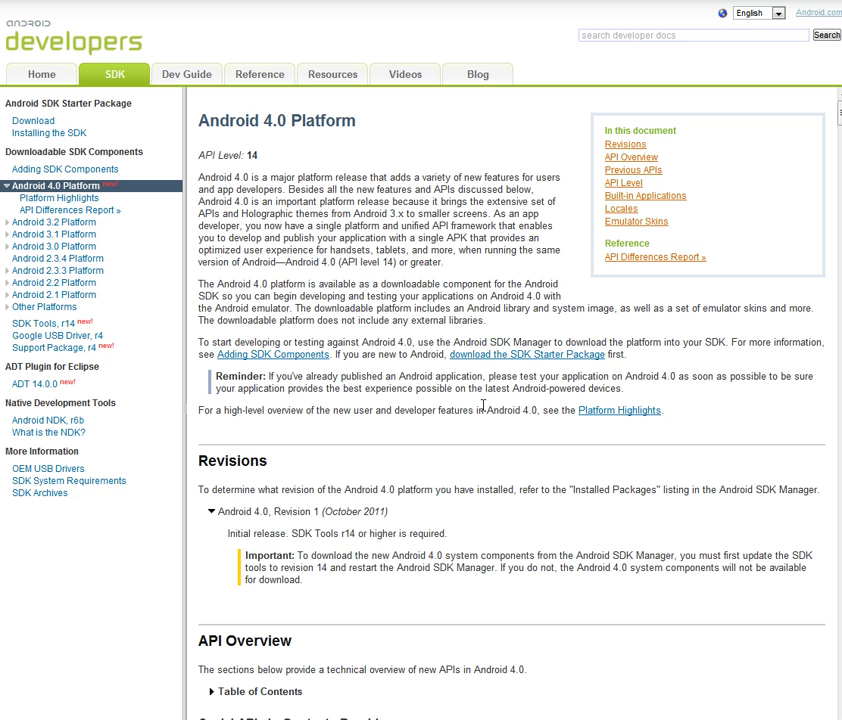
{"action": "left_click_drag", "start_coordinate": [446, 354], "coordinate": [610, 356]}
{"action": "left_click", "coordinate": [667, 368]}
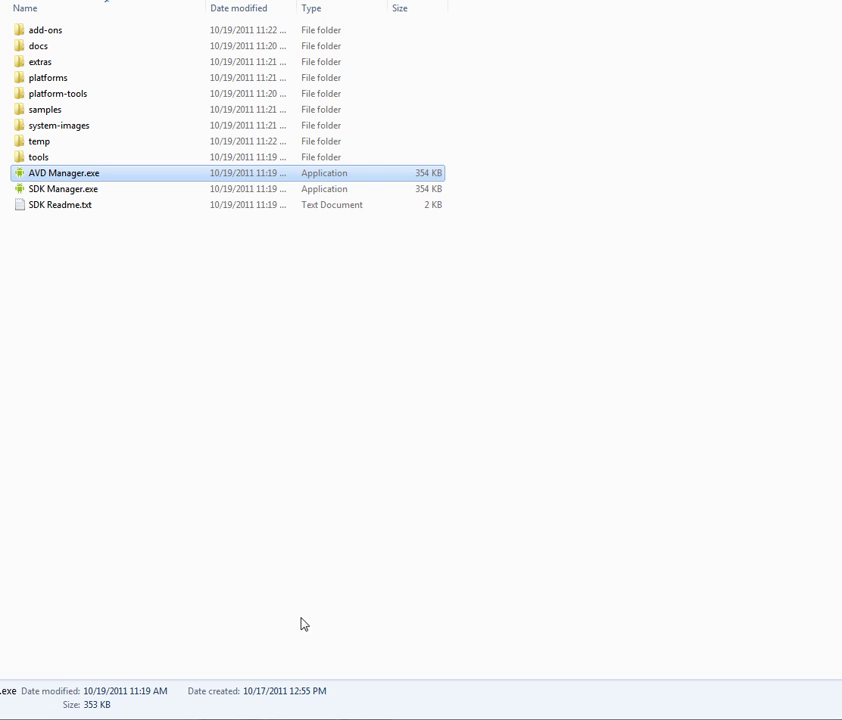
Launch SDK Manager.exe from the Android SDK folder and reposition its window
{"action": "left_click", "coordinate": [312, 607]}
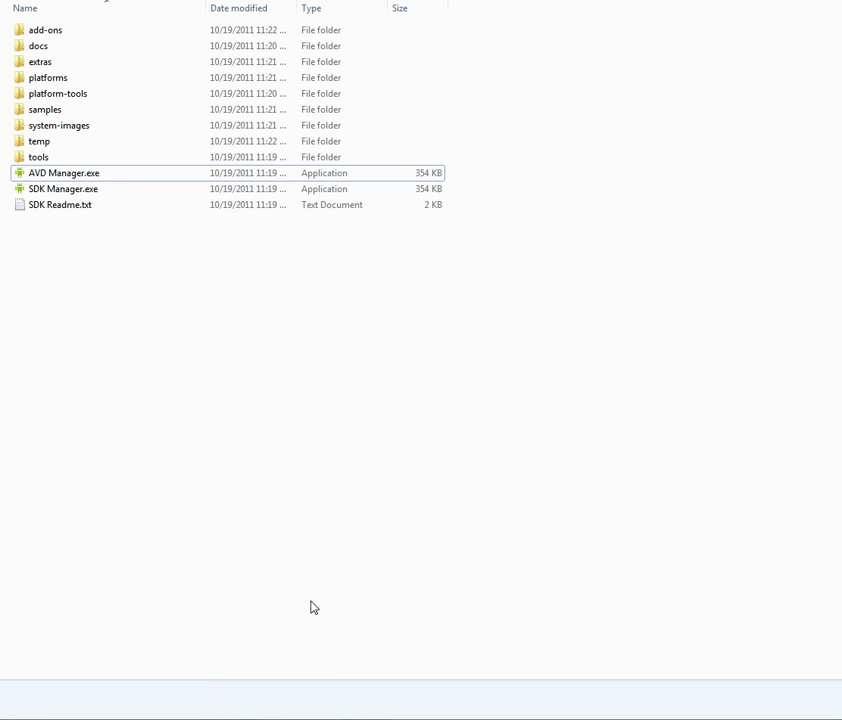
{"action": "left_click", "coordinate": [63, 193]}
{"action": "double_click", "coordinate": [63, 193]}
{"action": "left_click", "coordinate": [598, 370]}
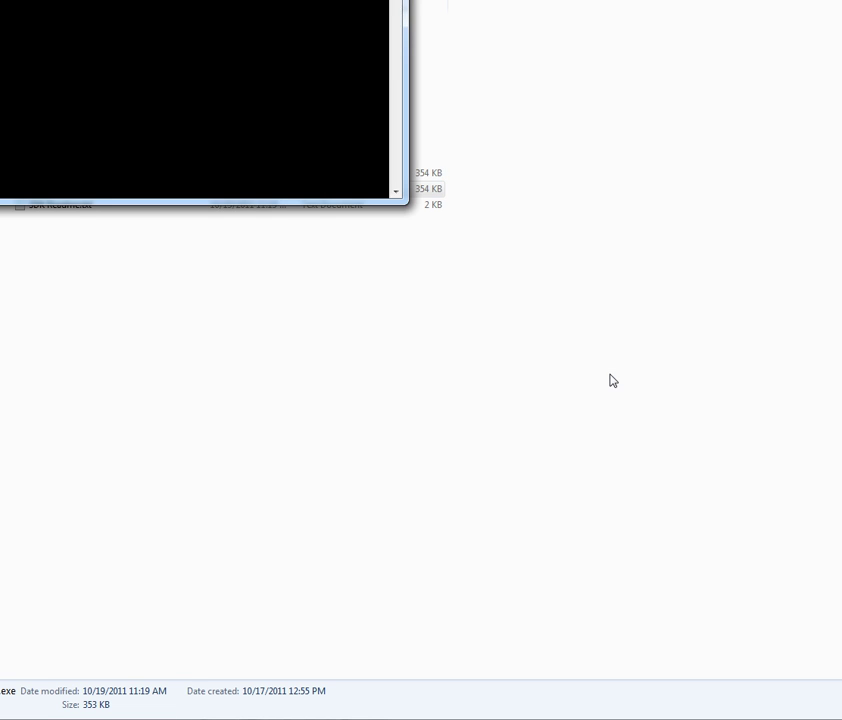
{"action": "left_click_drag", "start_coordinate": [312, 94], "coordinate": [357, 98]}
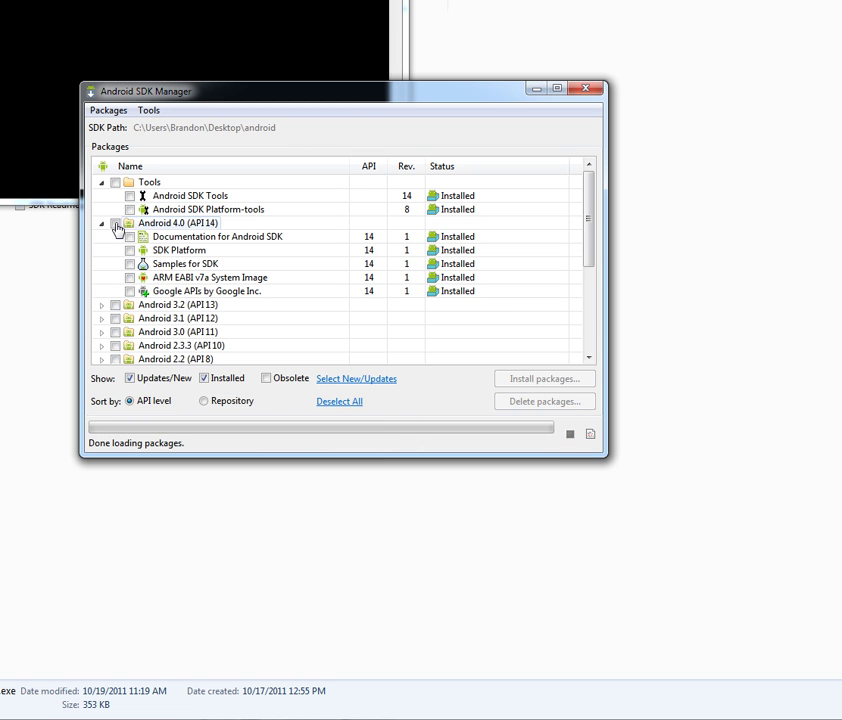
Mark all packages under Android 4.0 (API 14), then close the SDK Manager without applying anything
{"action": "left_click", "coordinate": [115, 223]}
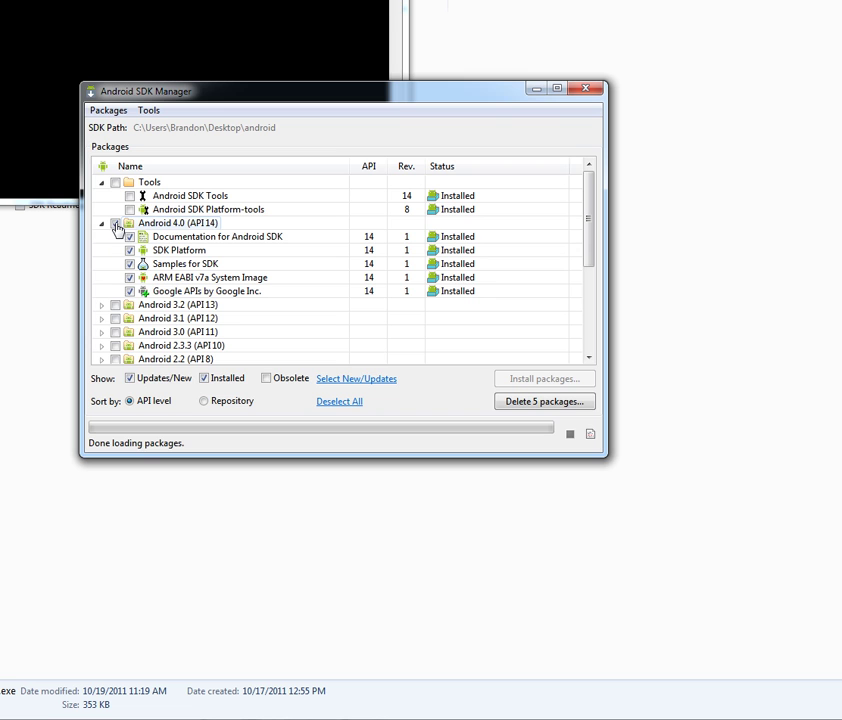
{"action": "left_click", "coordinate": [595, 91]}
{"action": "left_click", "coordinate": [748, 252]}
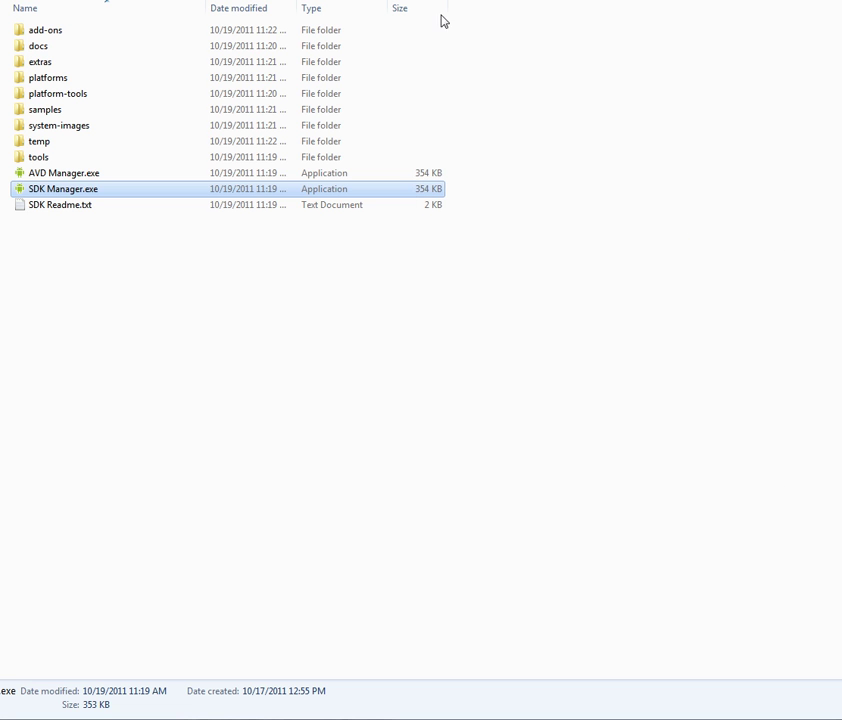
Launch AVD Manager.exe from the Android SDK folder and reposition its window
{"action": "left_click", "coordinate": [98, 246]}
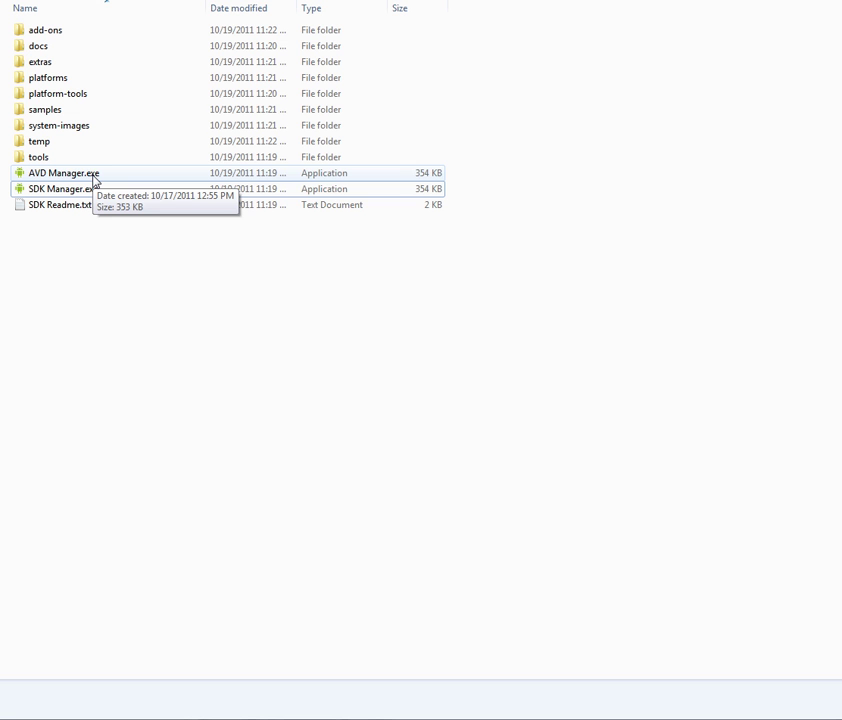
{"action": "double_click", "coordinate": [154, 177]}
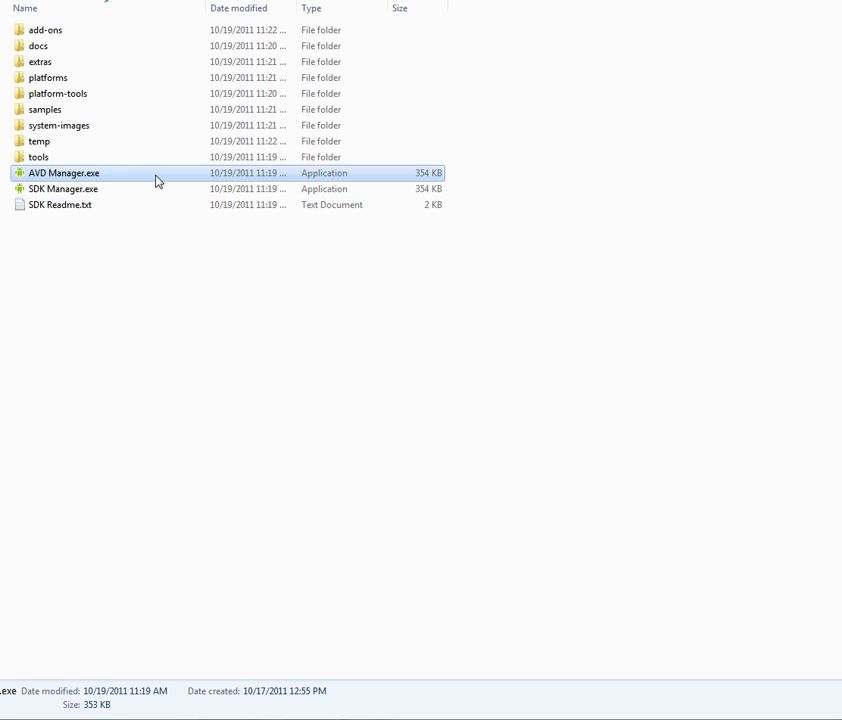
{"action": "left_click", "coordinate": [627, 369]}
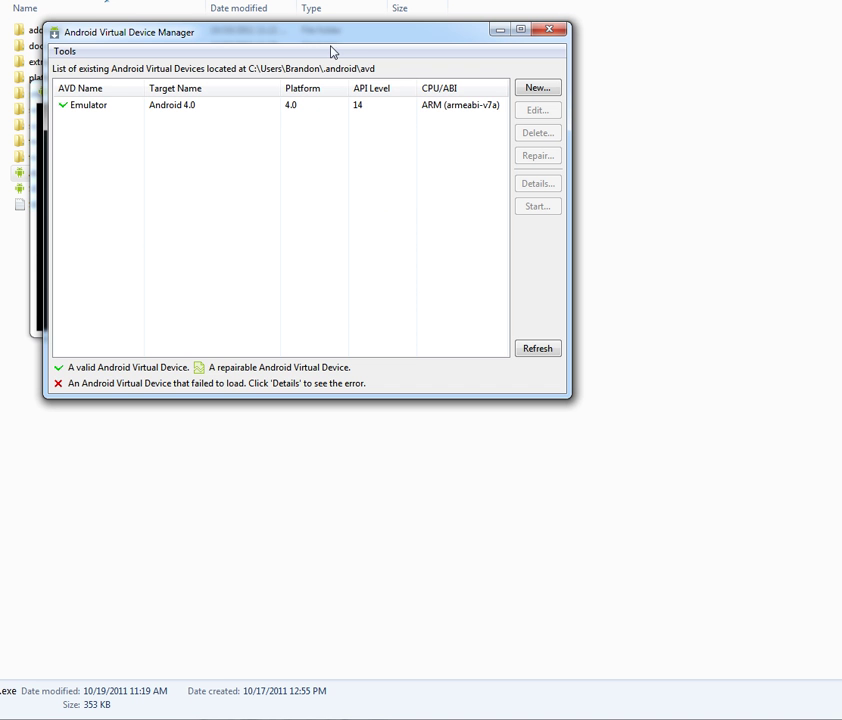
{"action": "left_click_drag", "start_coordinate": [338, 40], "coordinate": [366, 49]}
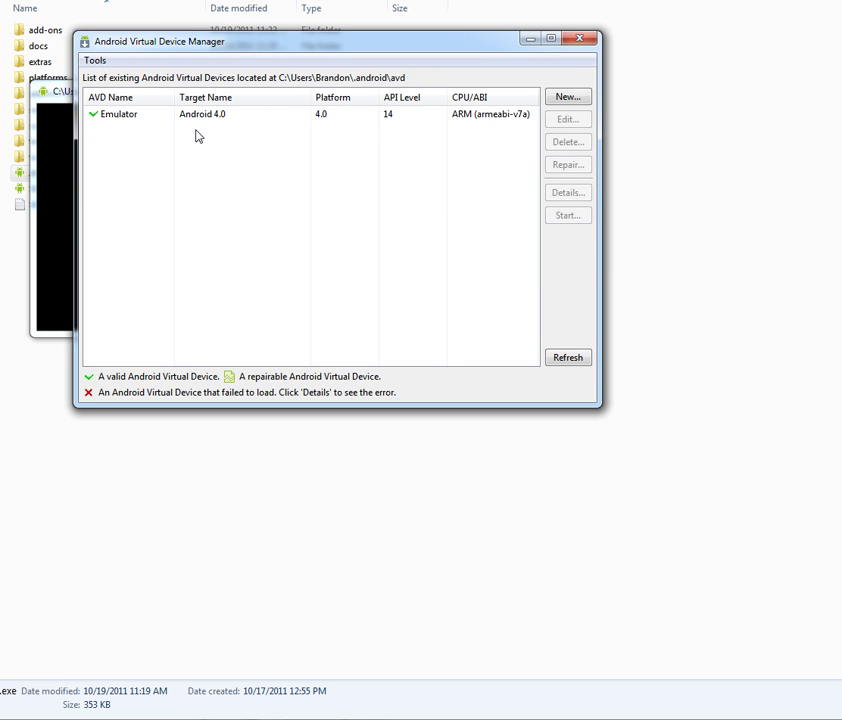
Start a new virtual device named "Emulator 2" with the target Android 4.0 - API Level 14
{"action": "left_click", "coordinate": [566, 97]}
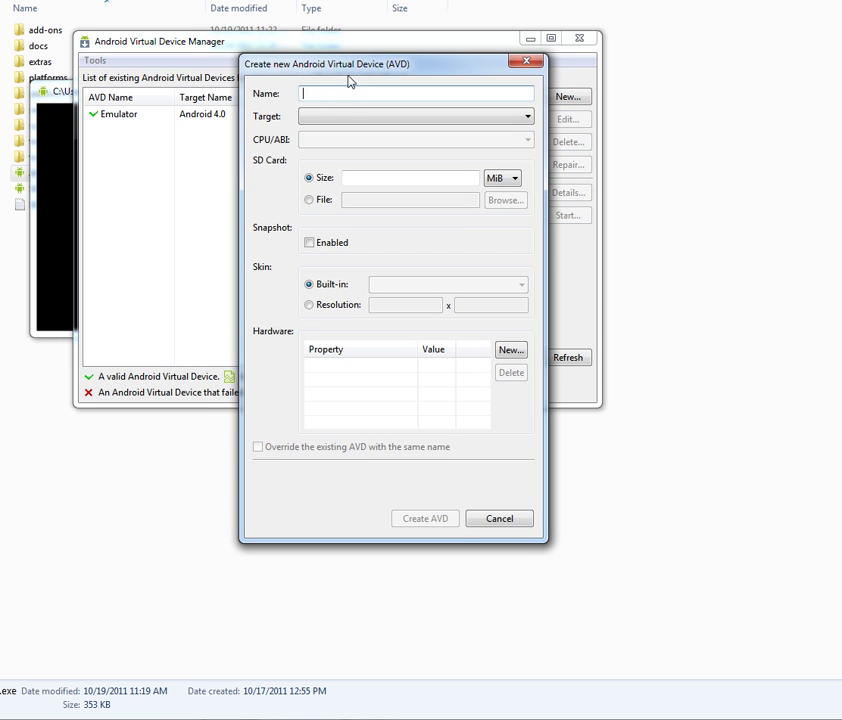
{"action": "type", "text": "E"}
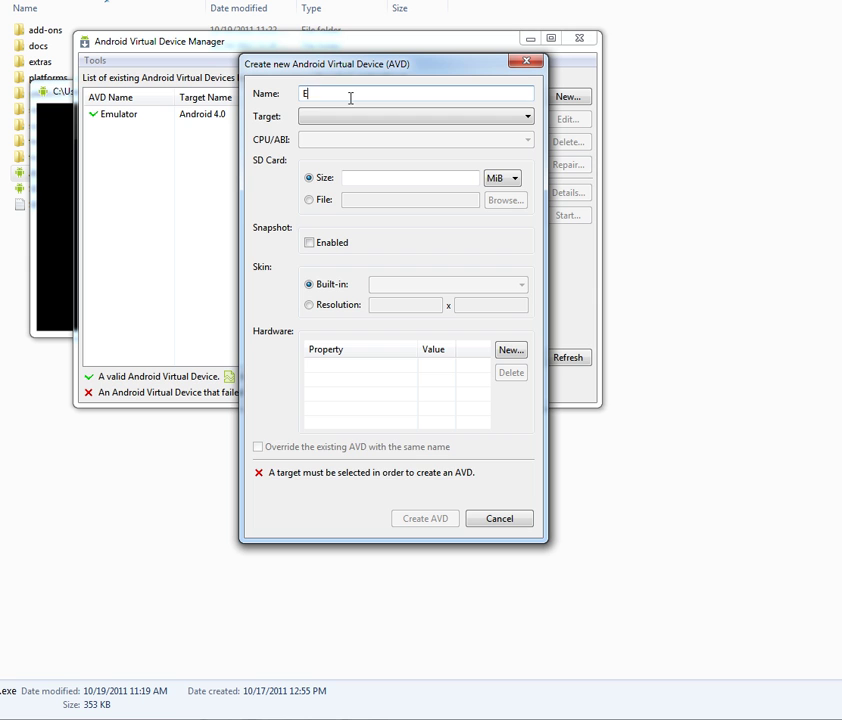
{"action": "type", "text": "mulator 2"}
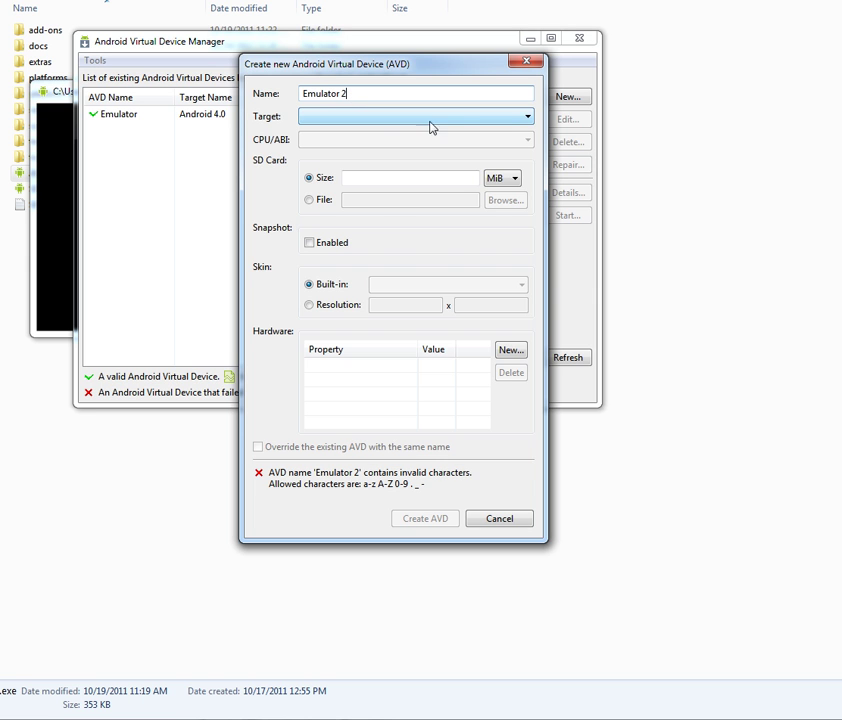
{"action": "left_click", "coordinate": [527, 117]}
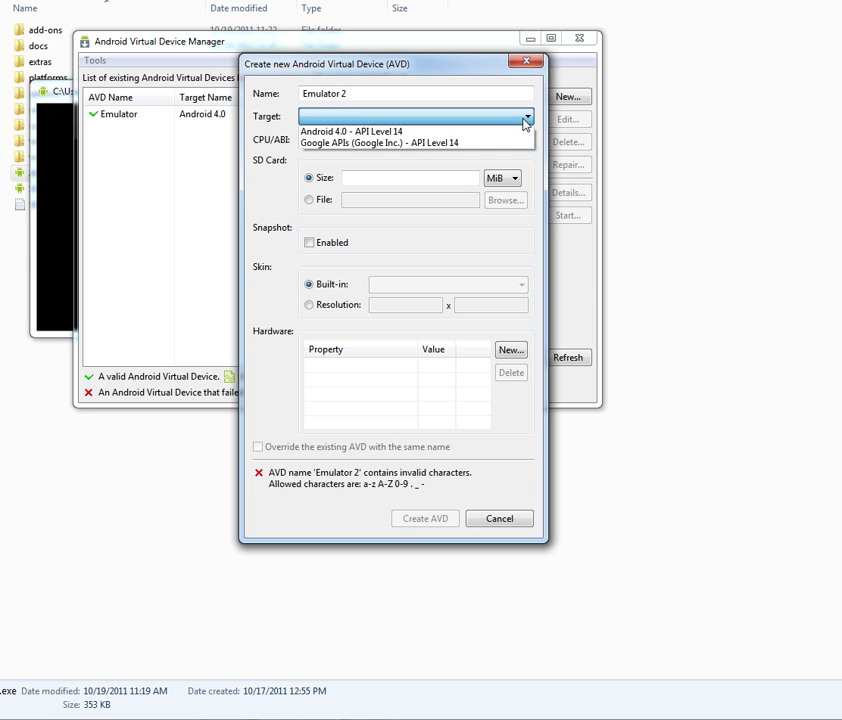
{"action": "left_click", "coordinate": [420, 133]}
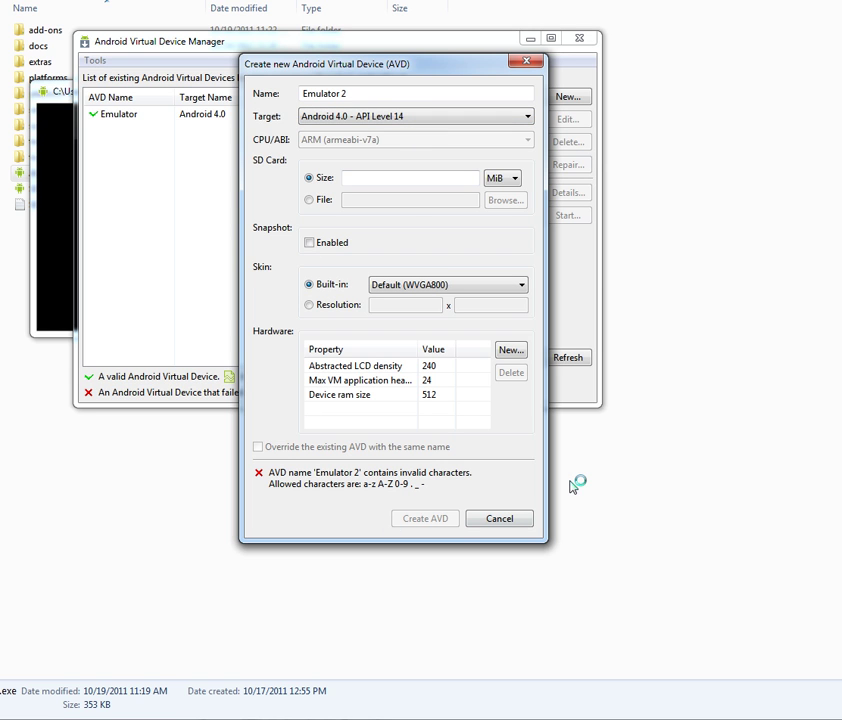
Change the new virtual device's name to "Emulatorz"
{"action": "double_click", "coordinate": [344, 93]}
{"action": "key", "text": "BackSpace"}
{"action": "key", "text": "BackSpace"}
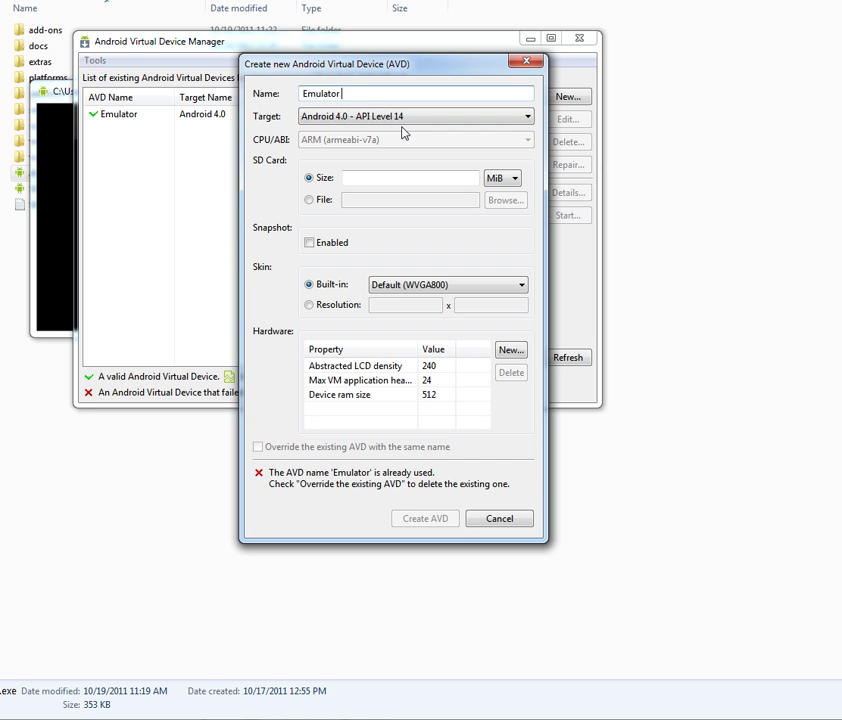
{"action": "type", "text": "z"}
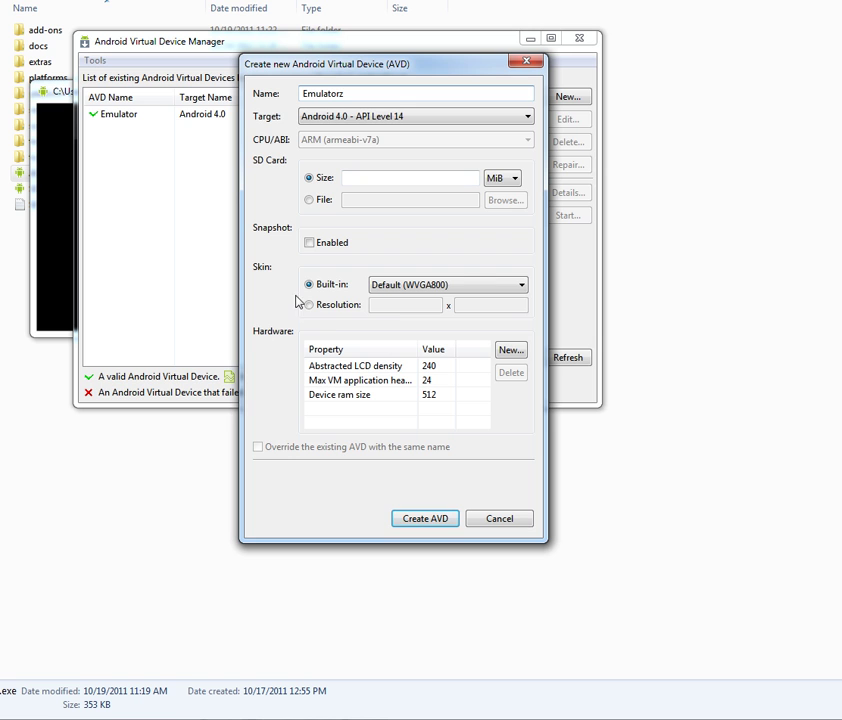
Check the built-in skin options without changing the skin, and set the device RAM size to 1024
{"action": "left_click", "coordinate": [461, 286]}
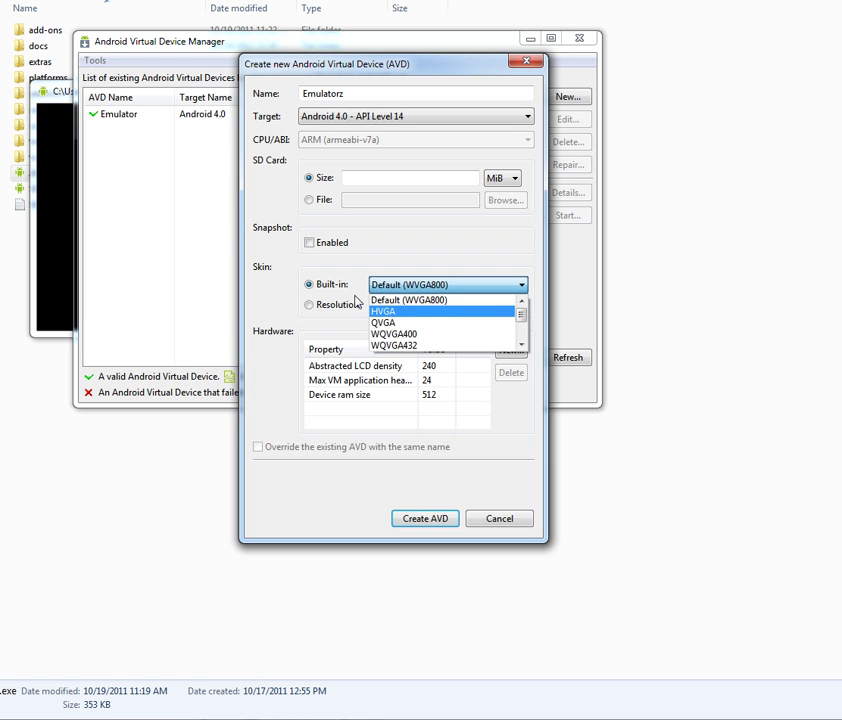
{"action": "left_click", "coordinate": [535, 320]}
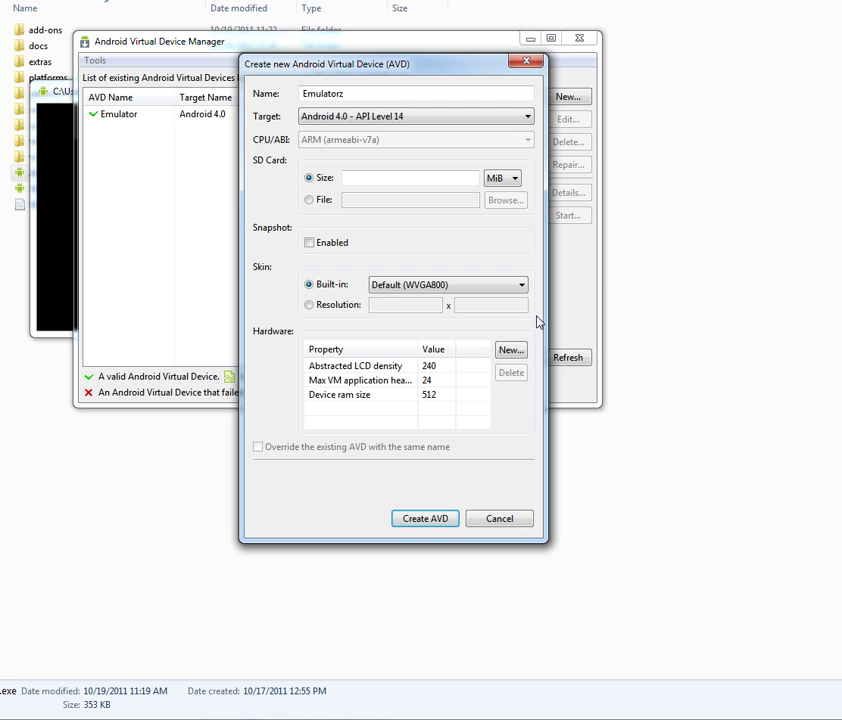
{"action": "left_click", "coordinate": [452, 397]}
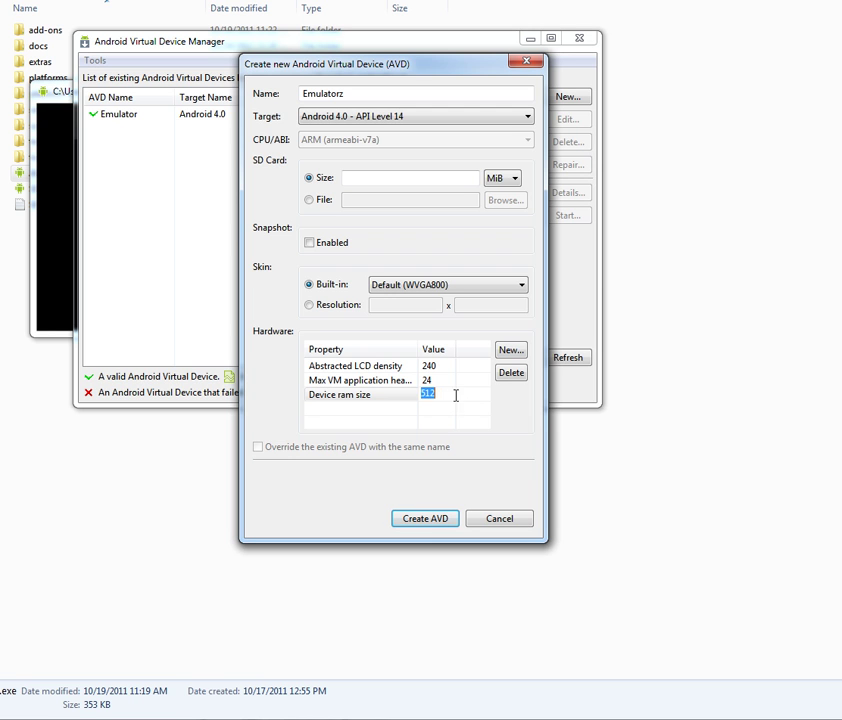
{"action": "type", "text": "1024"}
{"action": "left_click", "coordinate": [395, 429]}
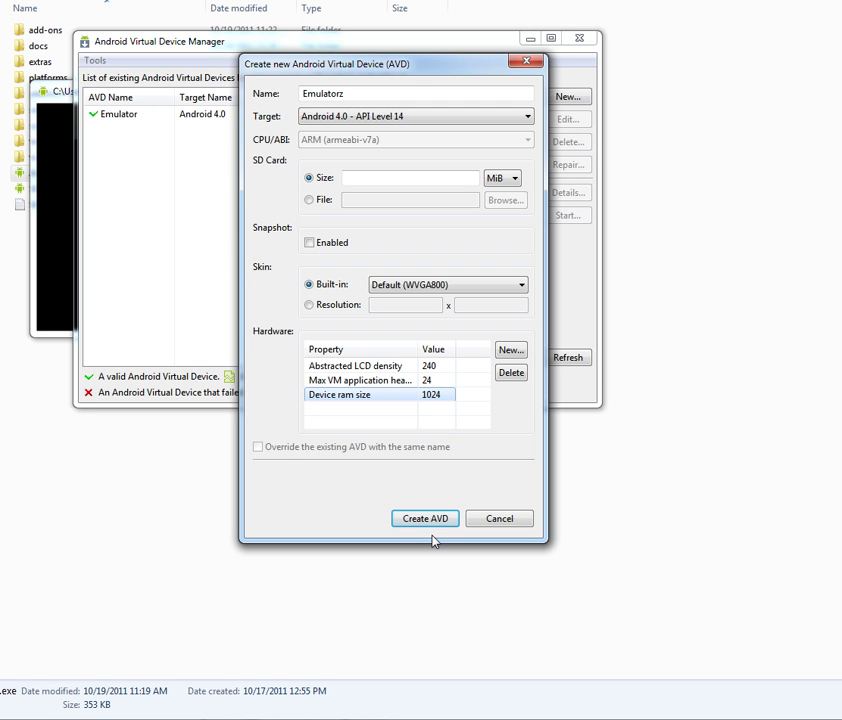
Discard the new virtual device and close the Android Virtual Device Manager
{"action": "left_click", "coordinate": [527, 62]}
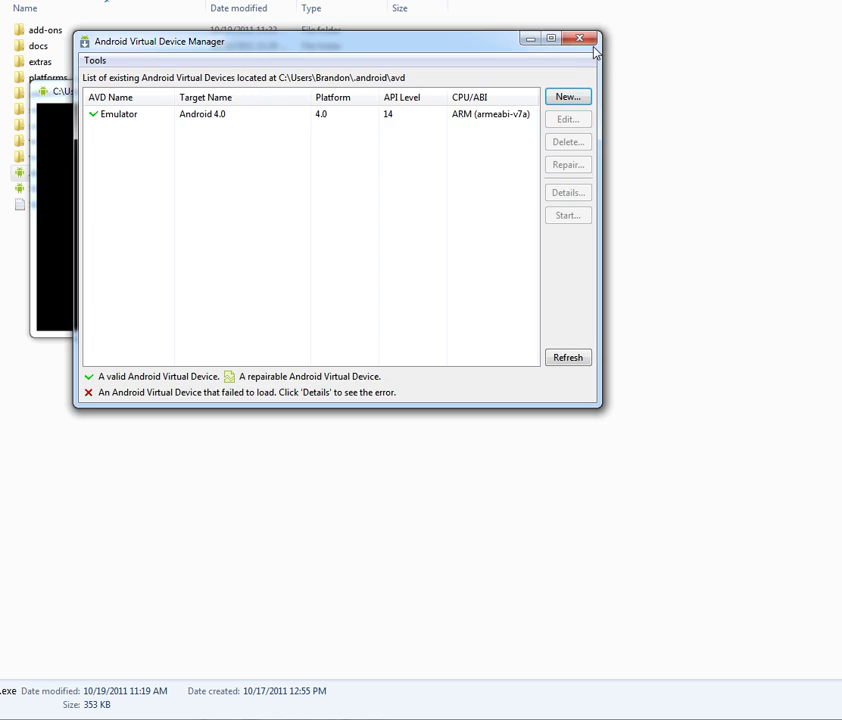
{"action": "left_click", "coordinate": [581, 39]}
{"action": "left_click", "coordinate": [748, 253]}
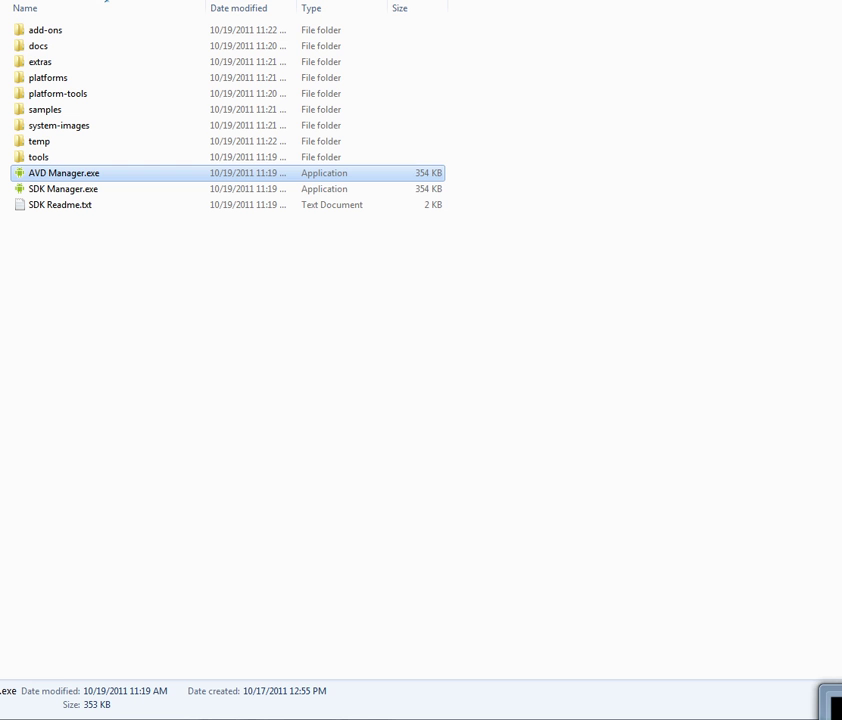
Switch to the running Android emulator, move its window fully into view and wake the dimmed screen
{"action": "key", "text": "Return"}
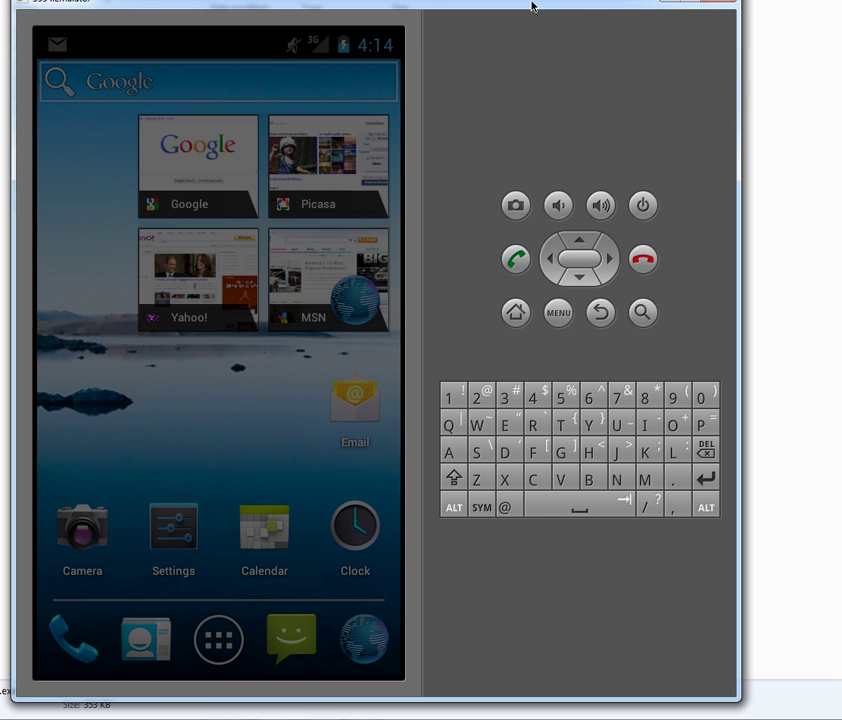
{"action": "left_click_drag", "start_coordinate": [532, 4], "coordinate": [558, 15]}
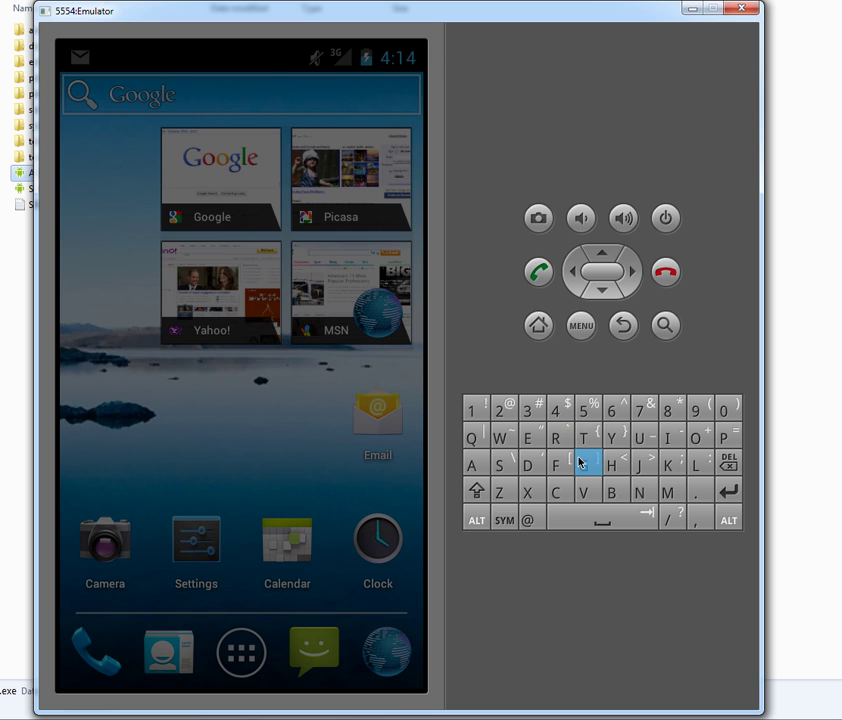
{"action": "left_click", "coordinate": [298, 441]}
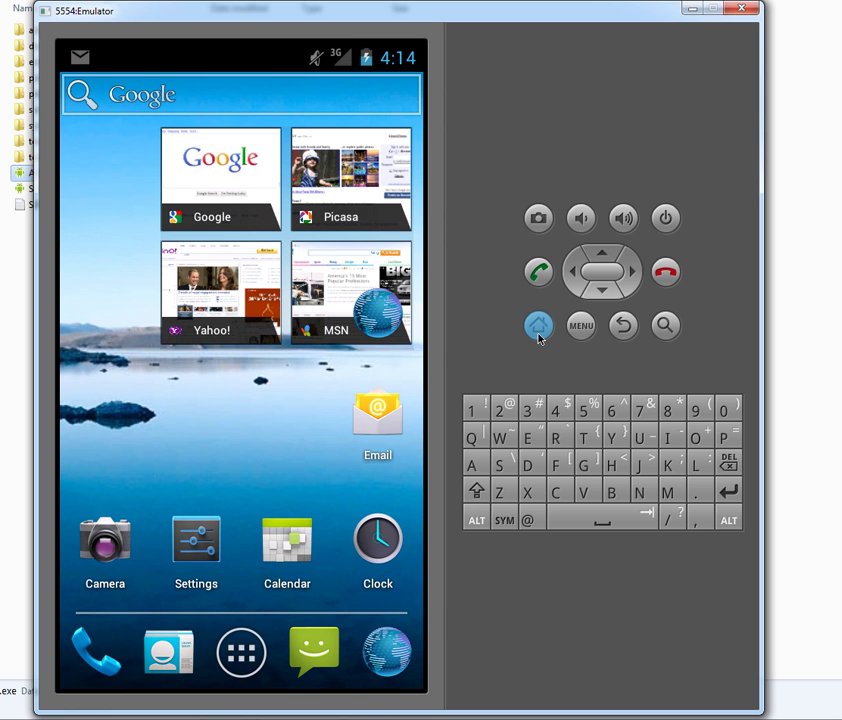
View the emulator's recent apps list, then return to the home screen
{"action": "left_click", "coordinate": [539, 337]}
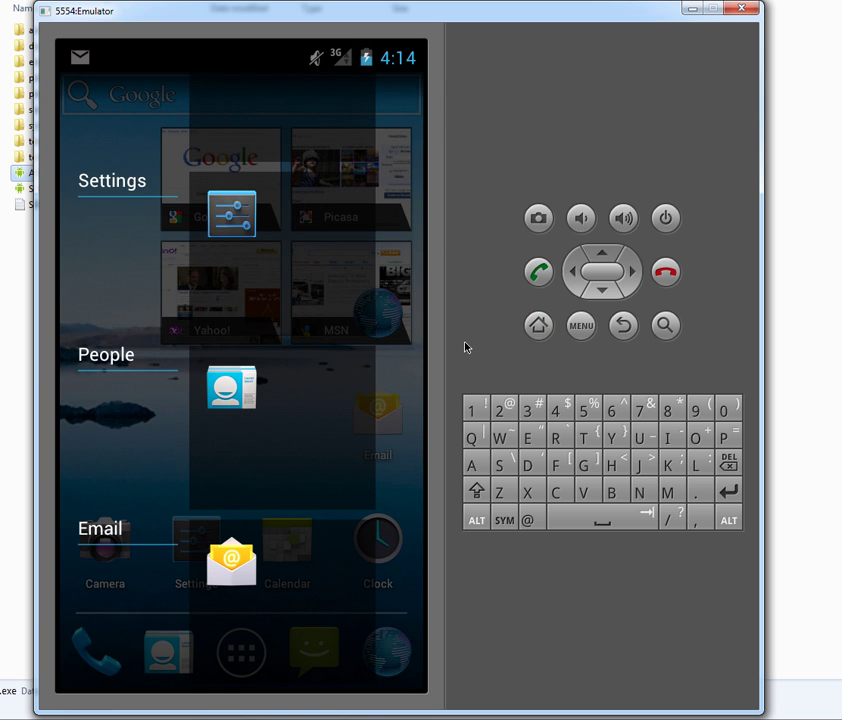
{"action": "key", "text": "Escape"}
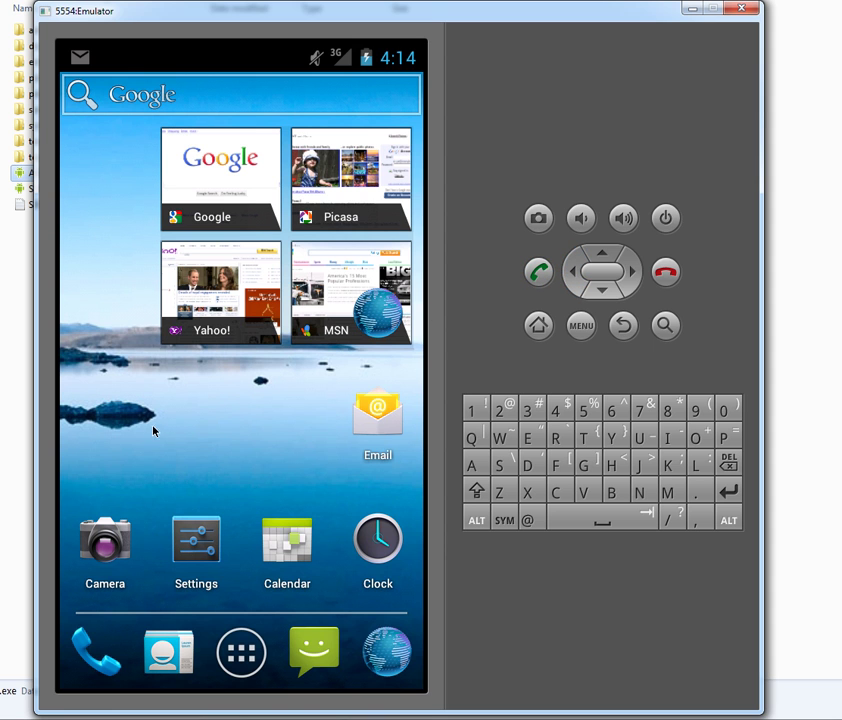
{"action": "left_click_drag", "start_coordinate": [259, 425], "coordinate": [318, 416]}
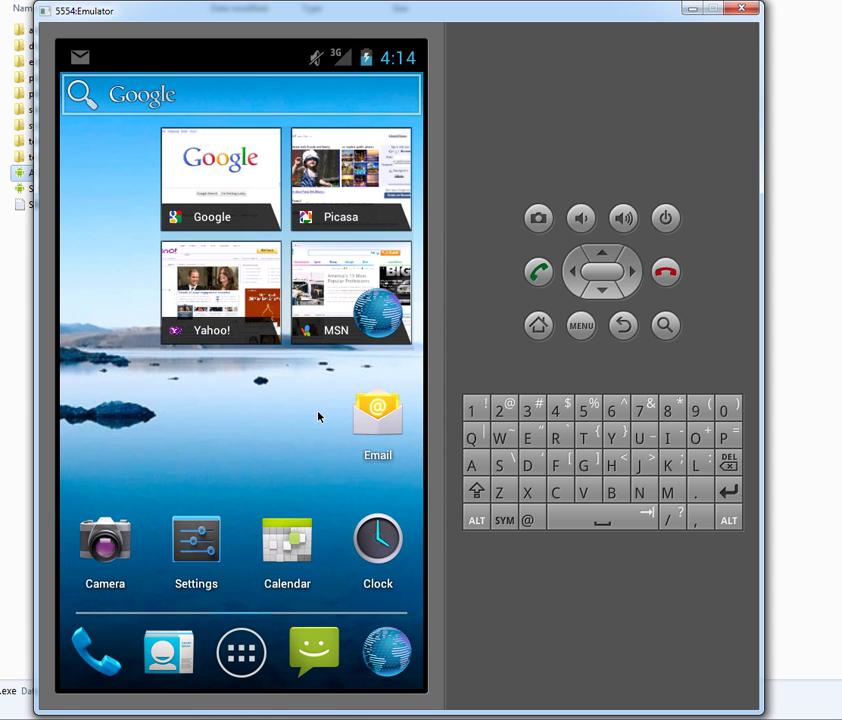